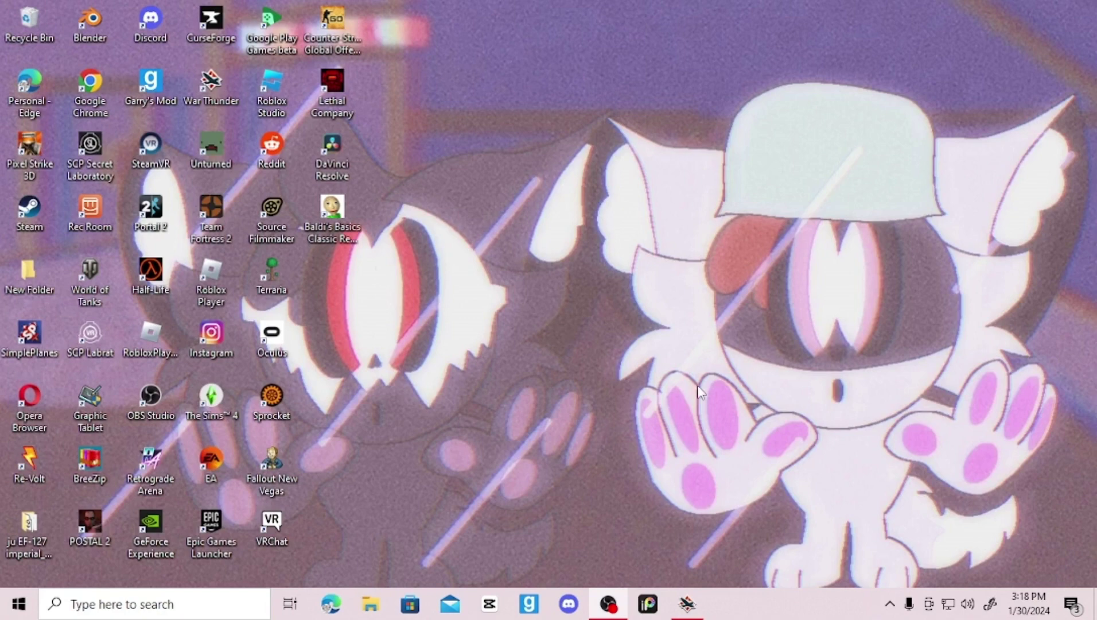
Step: Switch to War Thunder, look over the F8F-1 in the hangar and open its customization
{"action": "left_click", "coordinate": [688, 601]}
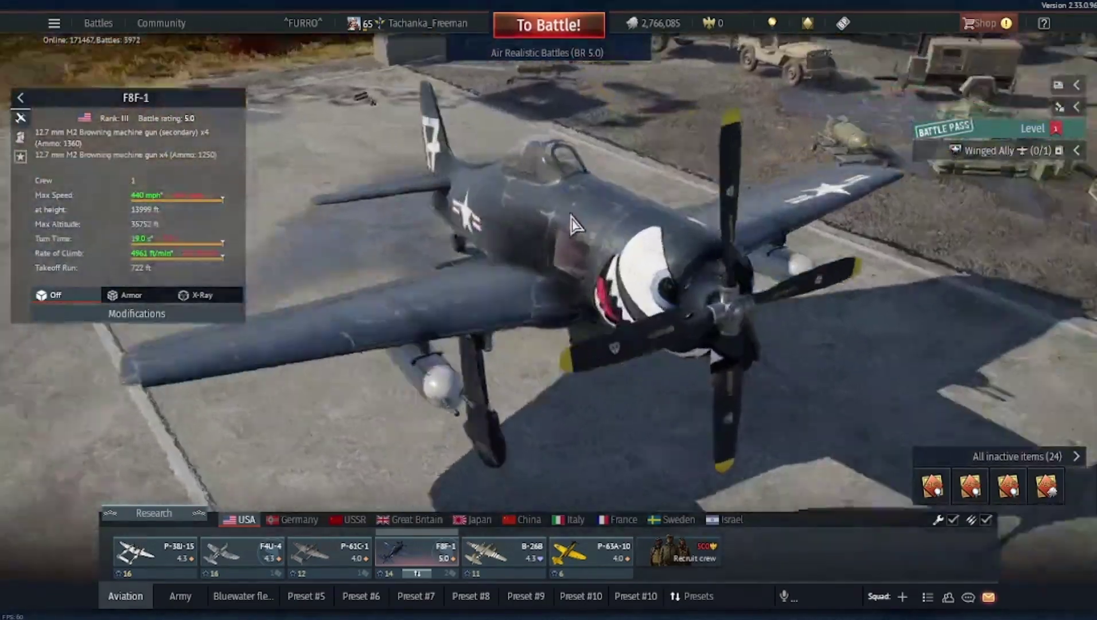
{"action": "left_click_drag", "start_coordinate": [574, 224], "coordinate": [619, 199]}
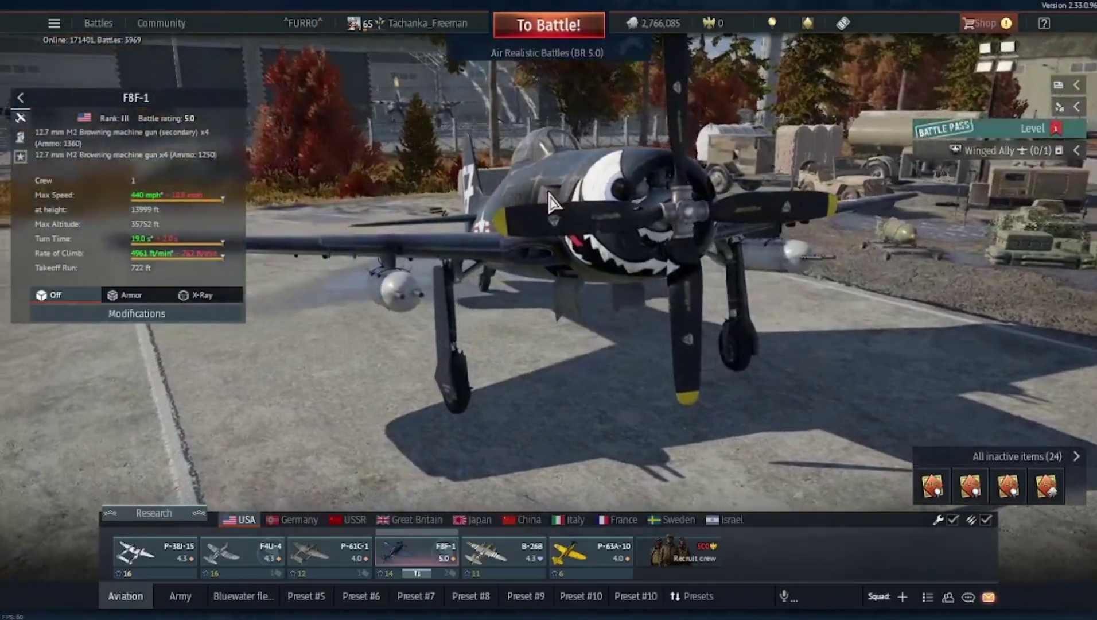
{"action": "left_click_drag", "start_coordinate": [548, 191], "coordinate": [548, 197]}
{"action": "left_click_drag", "start_coordinate": [893, 283], "coordinate": [970, 306]}
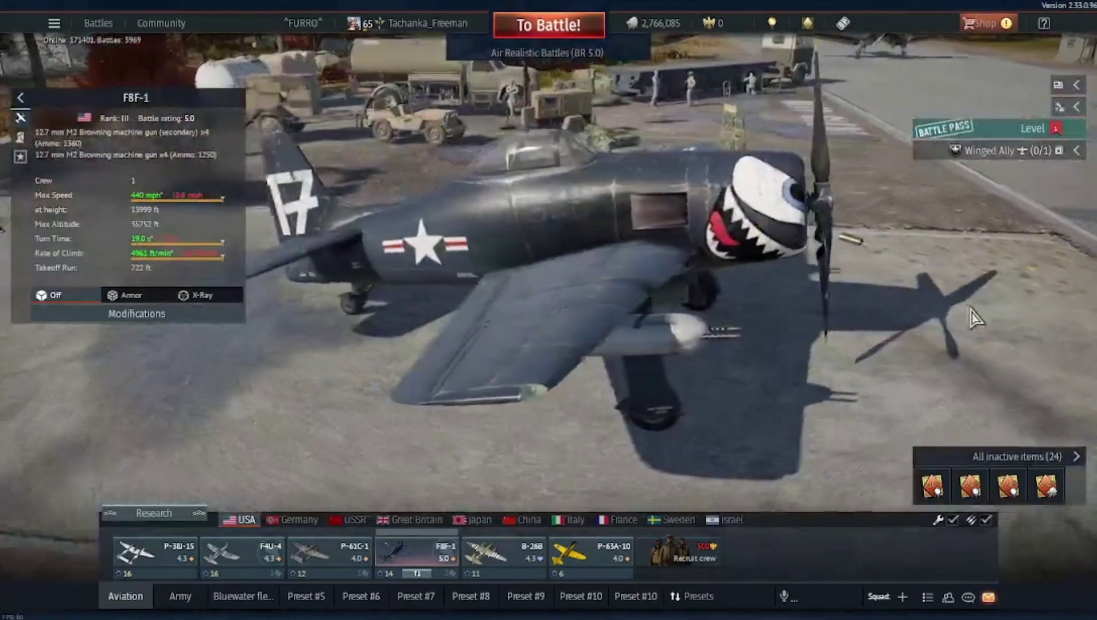
{"action": "left_click", "coordinate": [404, 551]}
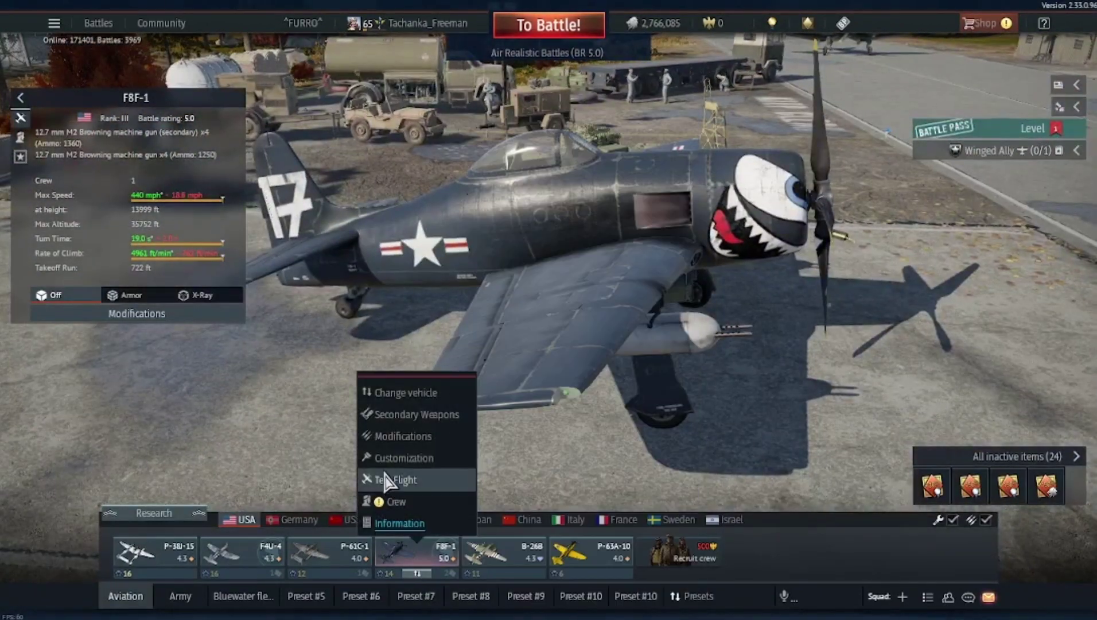
{"action": "left_click", "coordinate": [390, 457]}
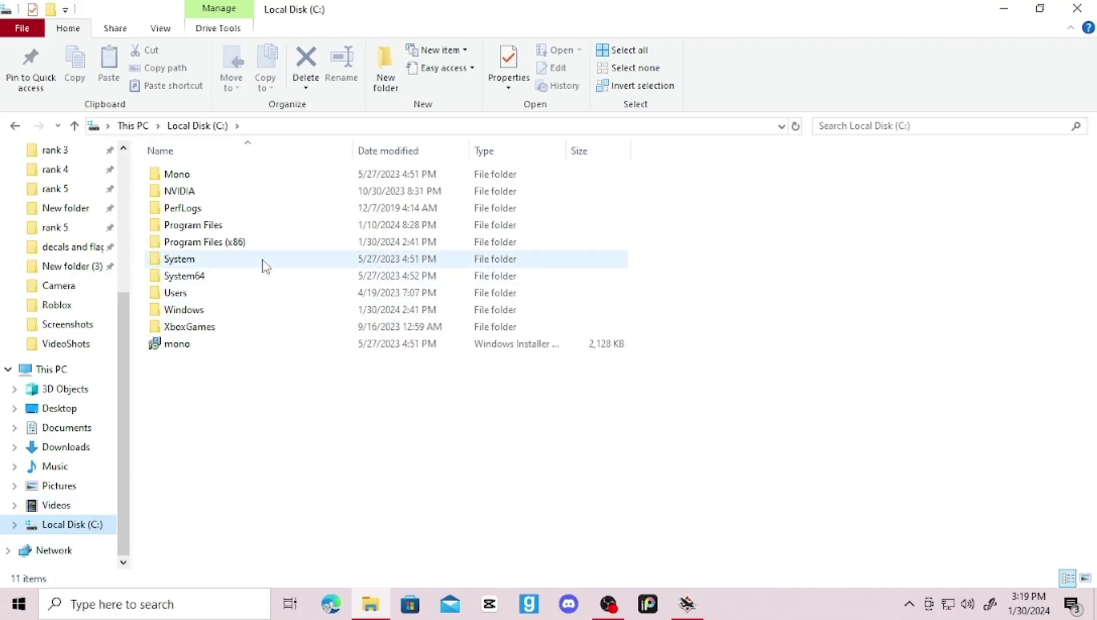
Step: In File Explorer, open C:\Program Files (x86)\Steam\steamapps\common\War Thunder\UserSkins and reposition the window
{"action": "double_click", "coordinate": [269, 247]}
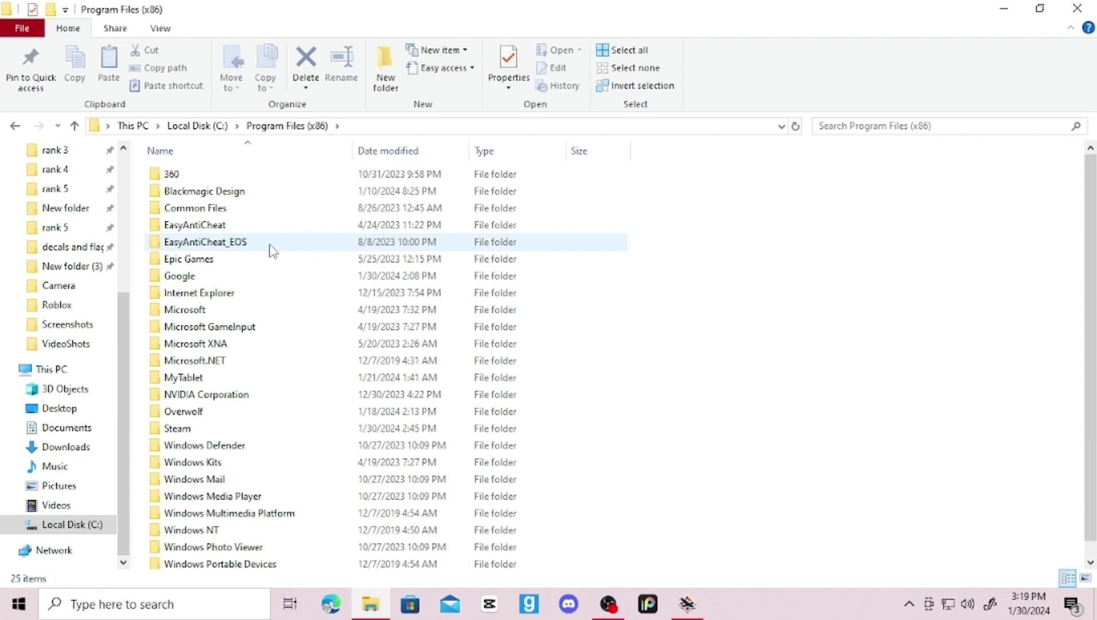
{"action": "double_click", "coordinate": [236, 430]}
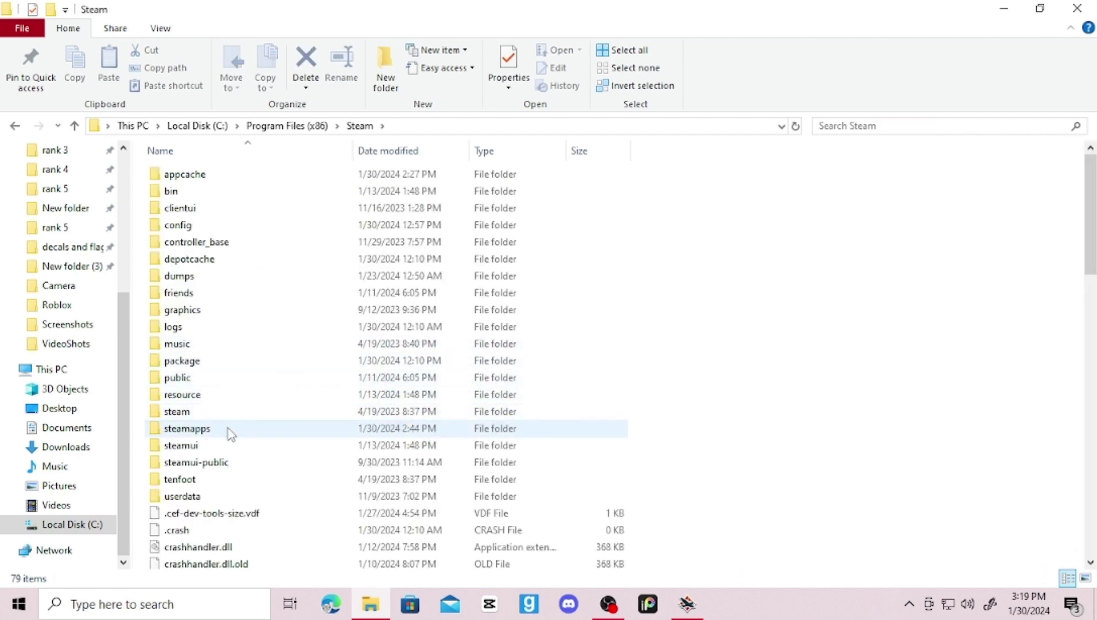
{"action": "double_click", "coordinate": [231, 434]}
{"action": "left_click", "coordinate": [210, 179]}
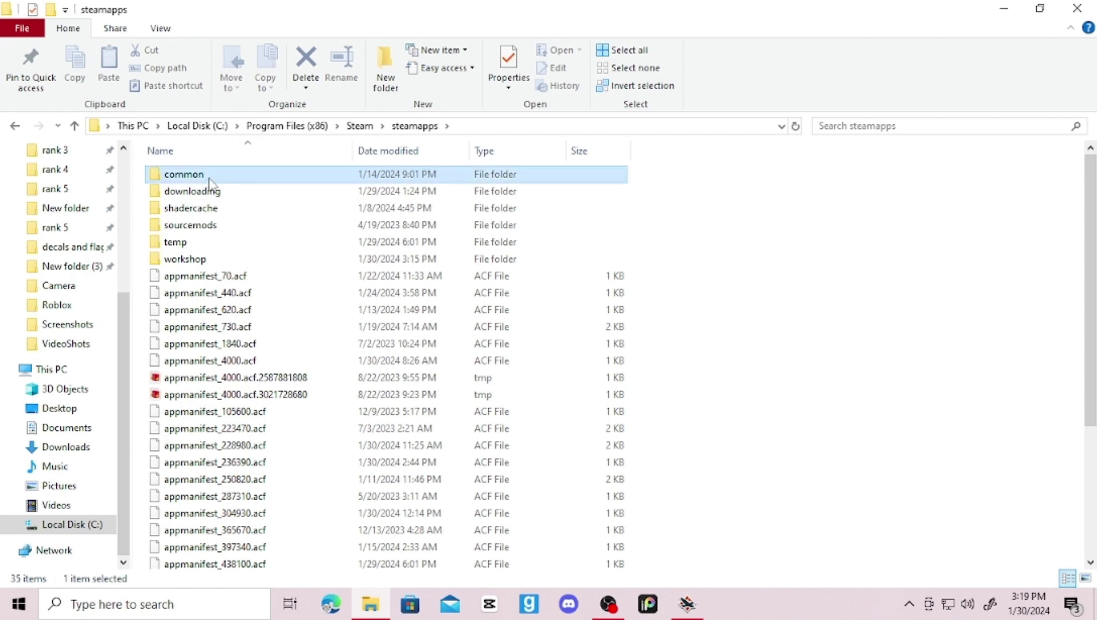
{"action": "double_click", "coordinate": [210, 182]}
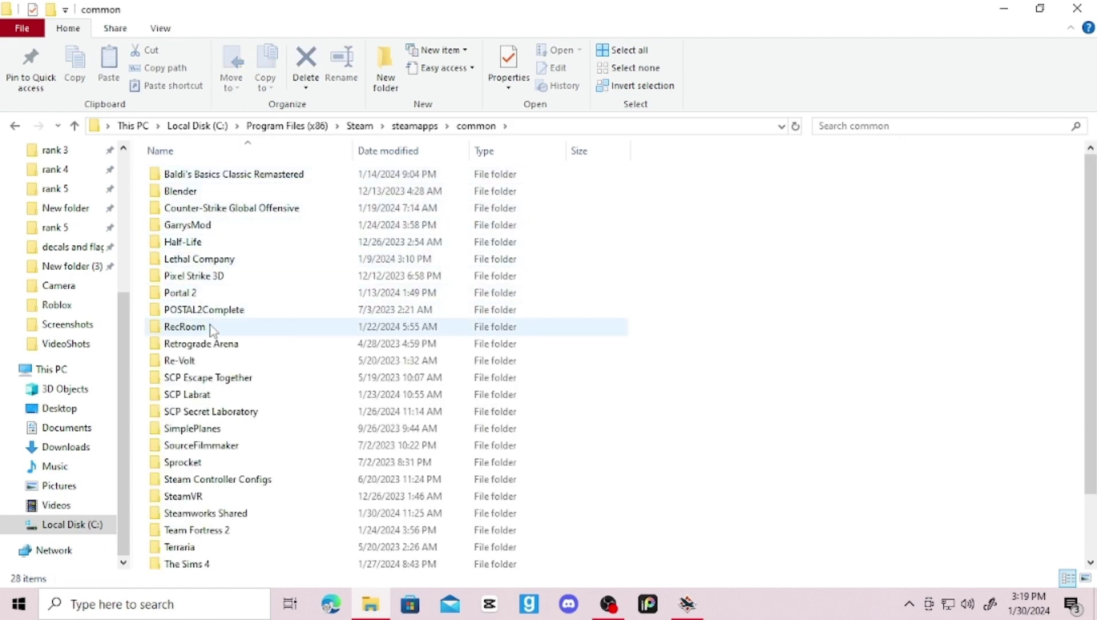
{"action": "scroll", "coordinate": [213, 353], "scroll_direction": "down", "scroll_amount": 1}
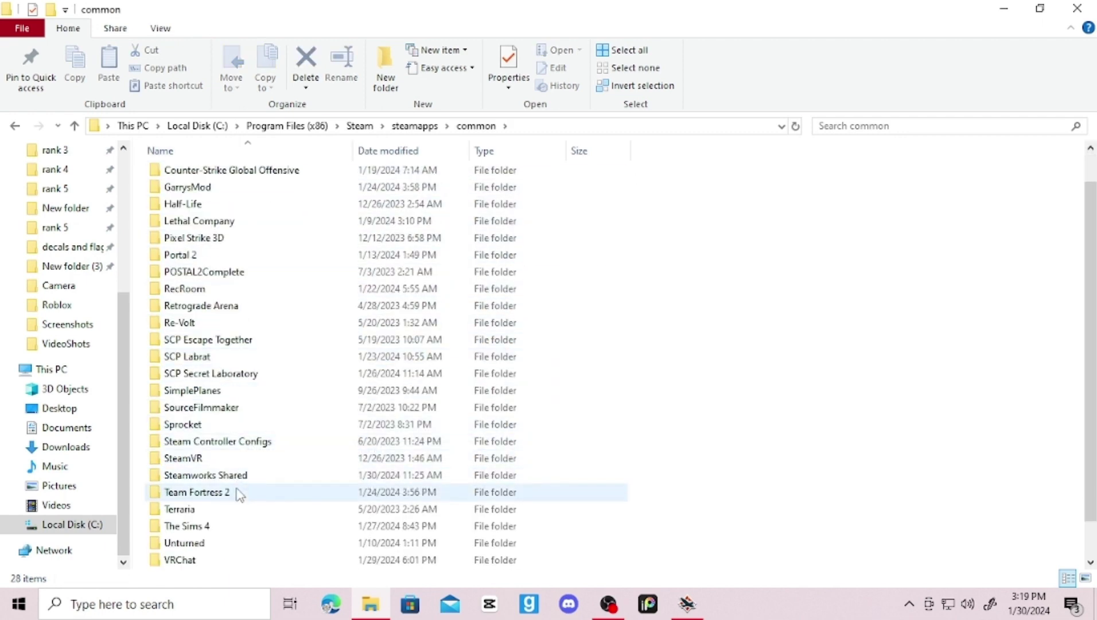
{"action": "scroll", "coordinate": [230, 505], "scroll_direction": "down", "scroll_amount": 1}
{"action": "double_click", "coordinate": [224, 548]}
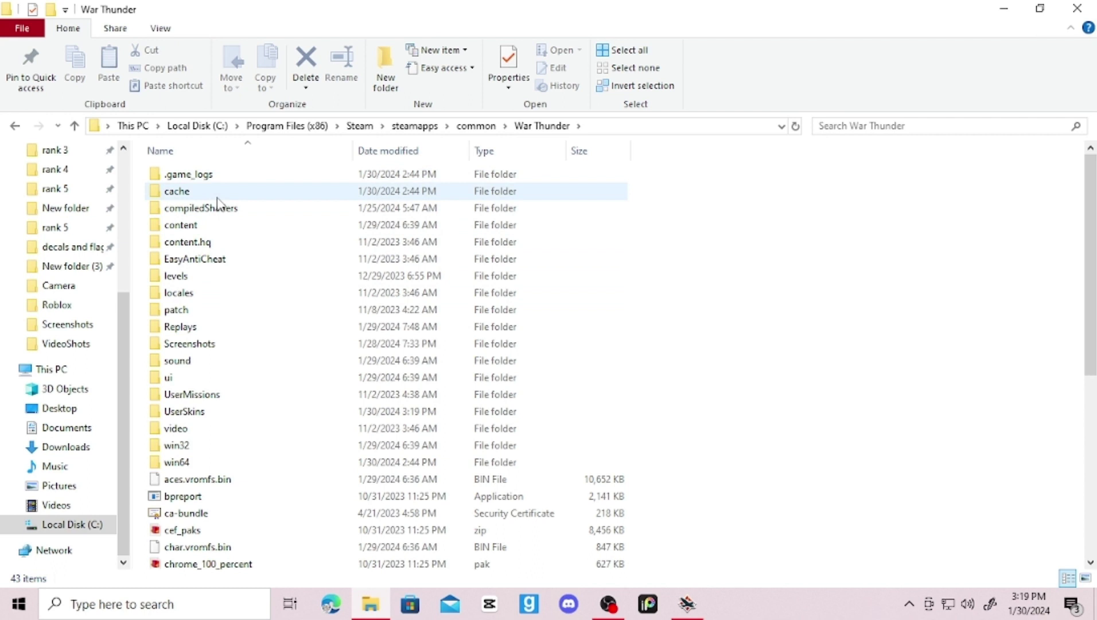
{"action": "double_click", "coordinate": [194, 411]}
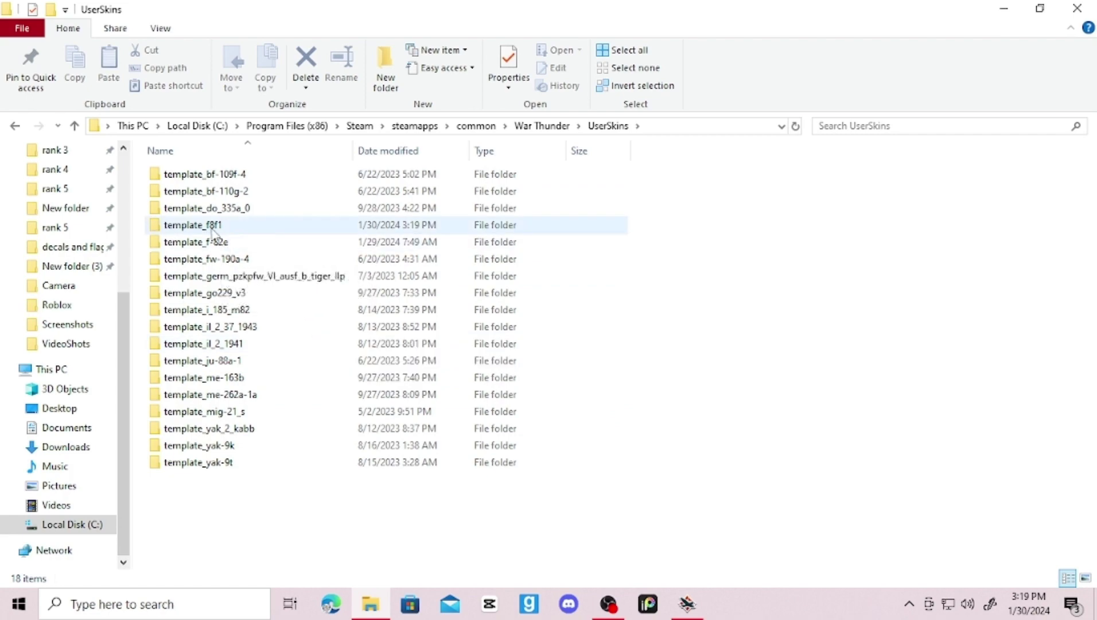
{"action": "left_click_drag", "start_coordinate": [804, 8], "coordinate": [852, 357]}
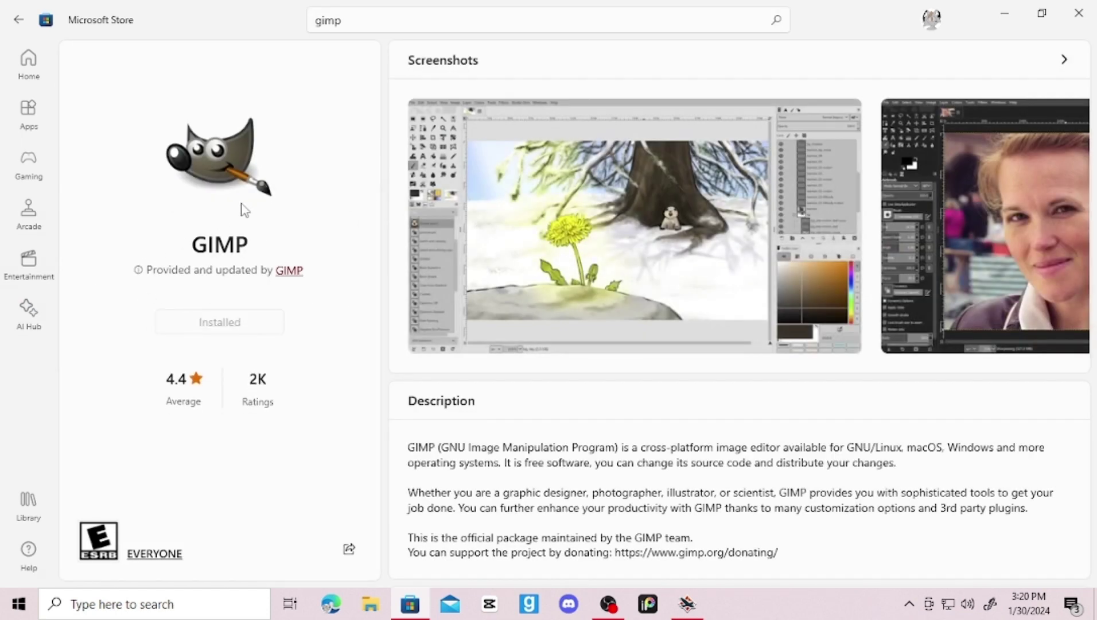
Step: Look through the GIMP page in Microsoft Store and launch GIMP
{"action": "scroll", "coordinate": [683, 212], "scroll_direction": "down", "scroll_amount": 8}
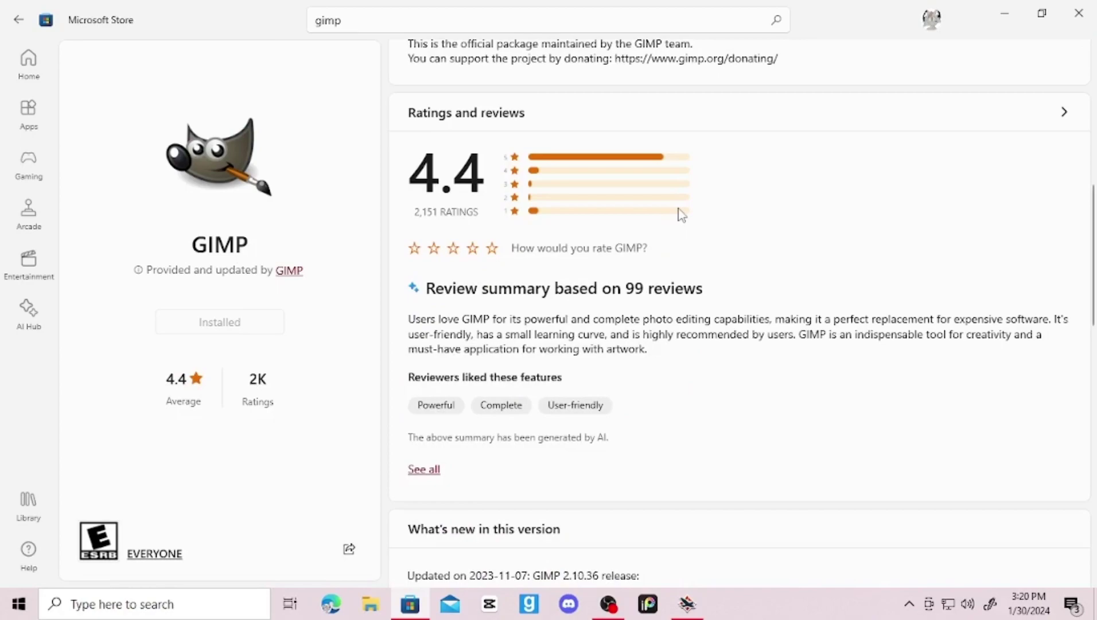
{"action": "scroll", "coordinate": [517, 273], "scroll_direction": "down", "scroll_amount": 8}
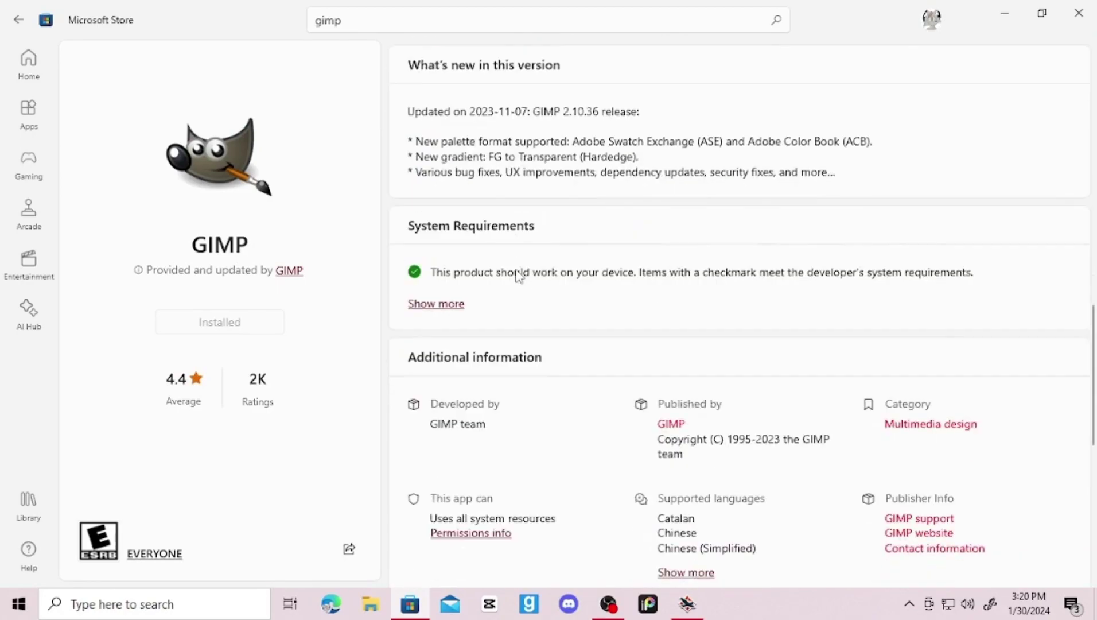
{"action": "left_click", "coordinate": [172, 604]}
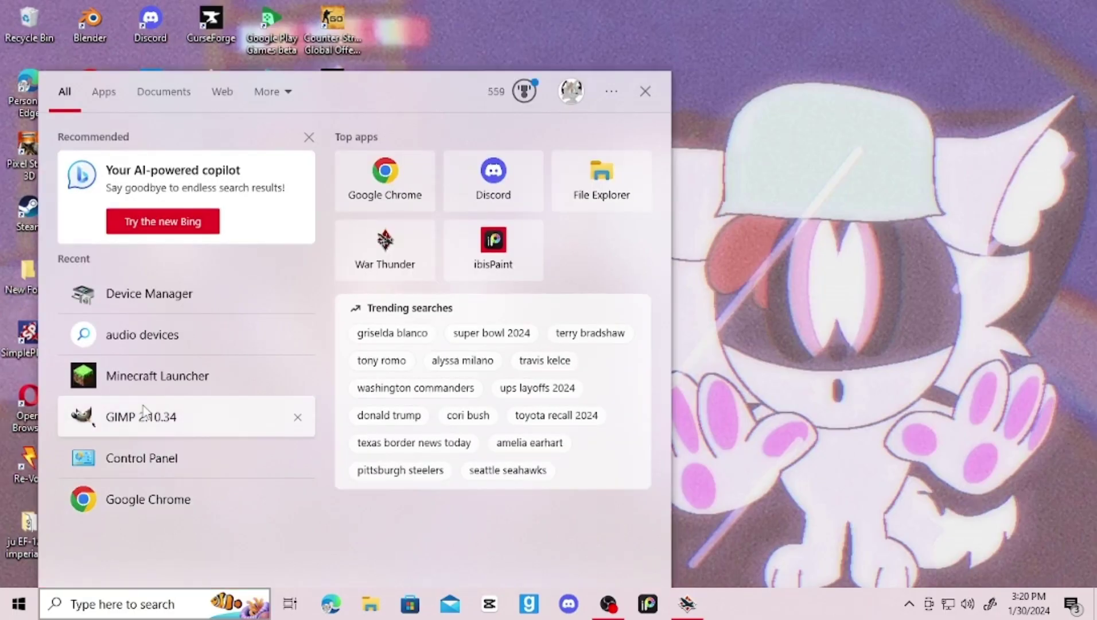
{"action": "left_click", "coordinate": [144, 412]}
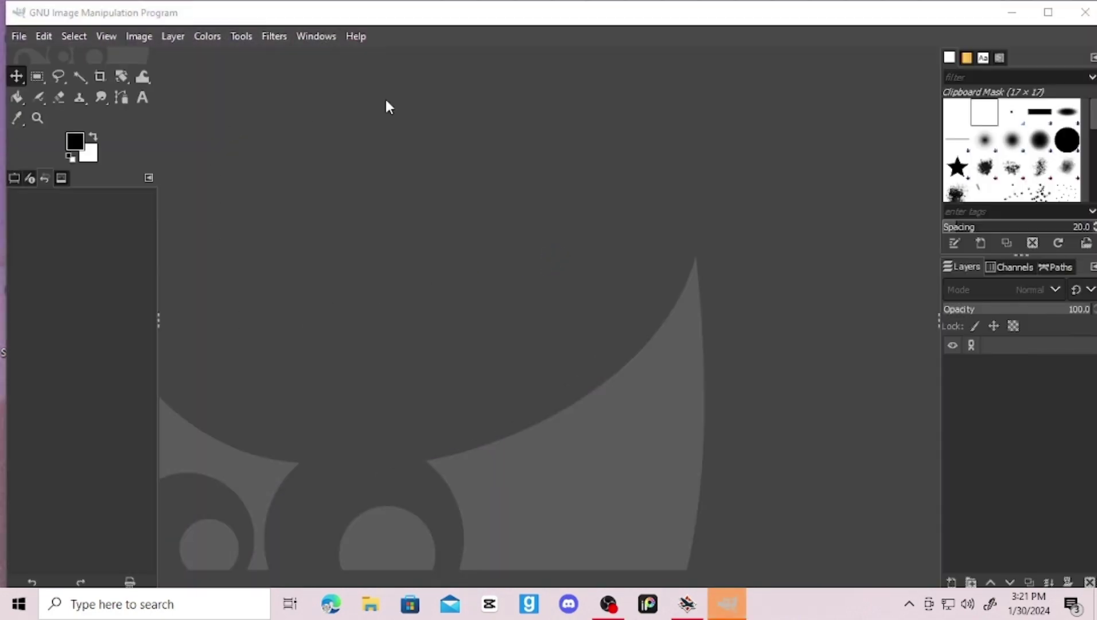
{"action": "left_click", "coordinate": [15, 37]}
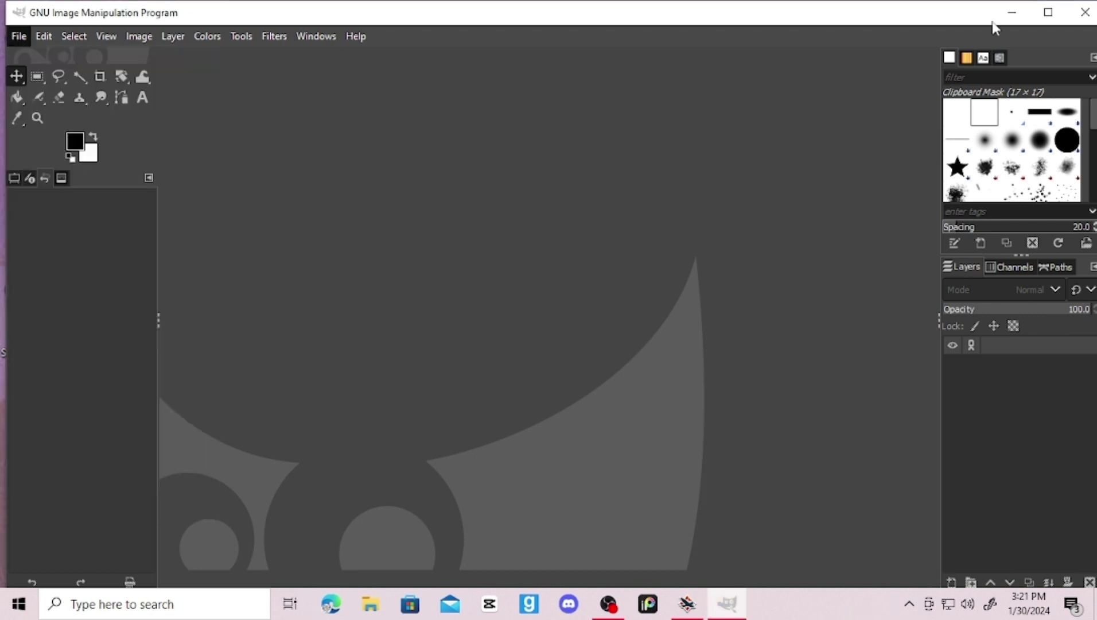
{"action": "left_click", "coordinate": [36, 53]}
{"action": "key", "text": "Escape"}
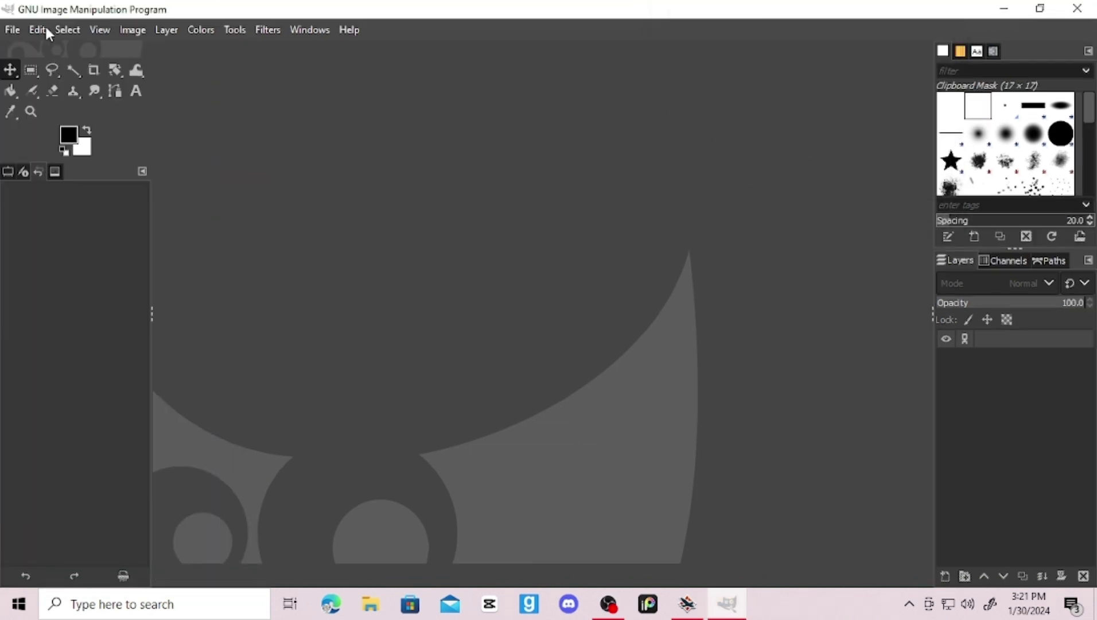
Step: Start opening an image and browse from the C: drive to War Thunder's UserSkins folder in Steam's common games
{"action": "left_click", "coordinate": [12, 30]}
{"action": "left_click", "coordinate": [39, 93]}
{"action": "left_click", "coordinate": [210, 229]}
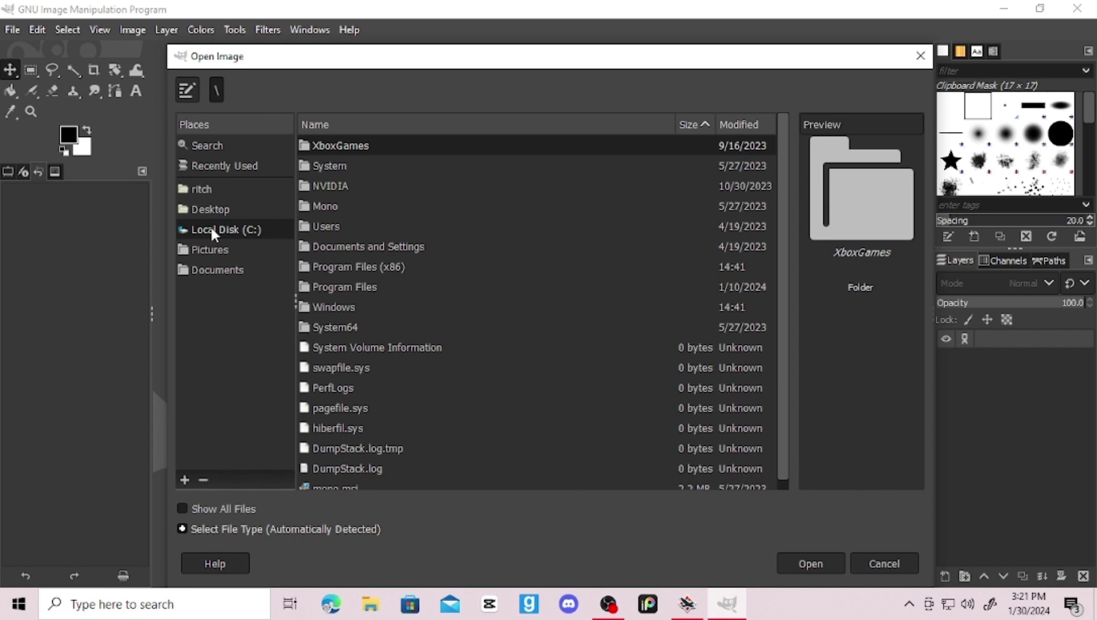
{"action": "double_click", "coordinate": [370, 266]}
{"action": "scroll", "coordinate": [373, 228], "scroll_direction": "down", "scroll_amount": 5}
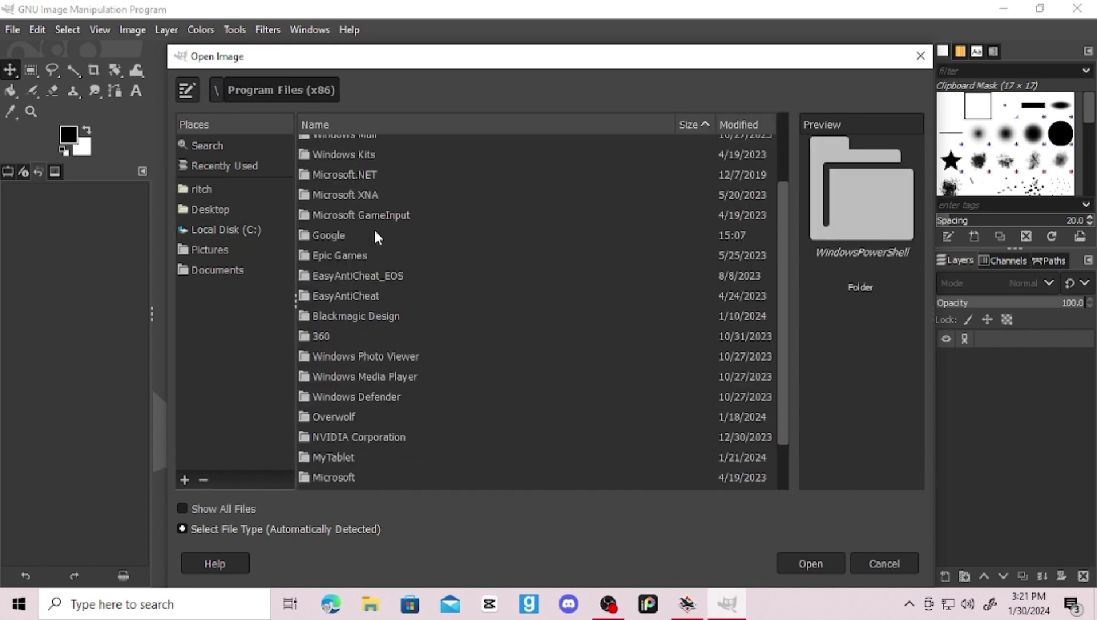
{"action": "double_click", "coordinate": [367, 467]}
{"action": "double_click", "coordinate": [354, 346]}
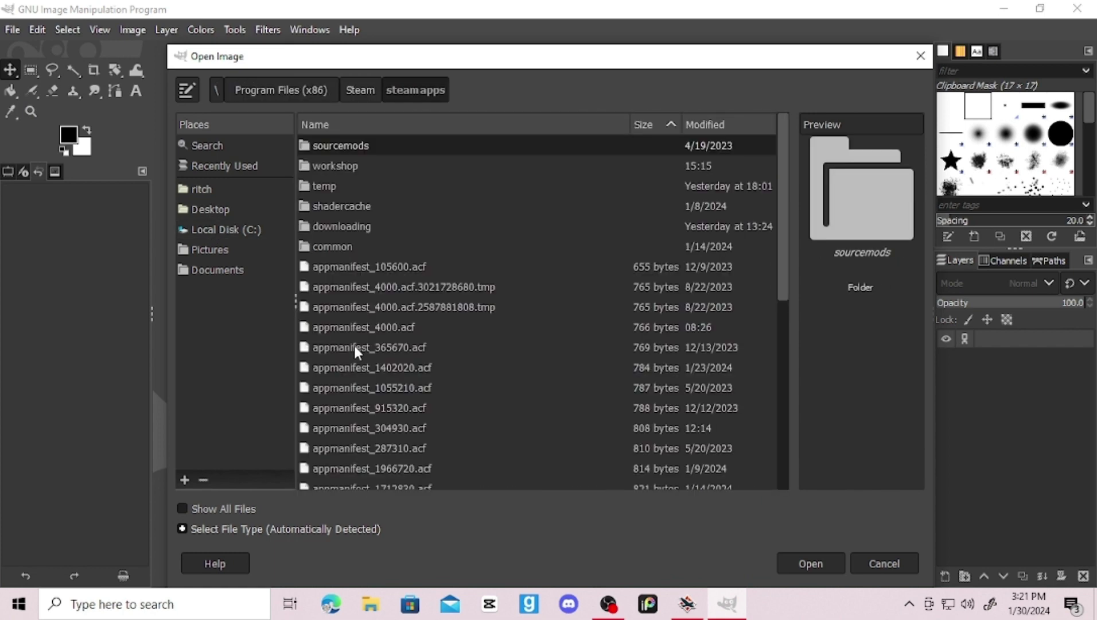
{"action": "double_click", "coordinate": [359, 243]}
{"action": "scroll", "coordinate": [360, 243], "scroll_direction": "down", "scroll_amount": 5}
{"action": "double_click", "coordinate": [373, 461]}
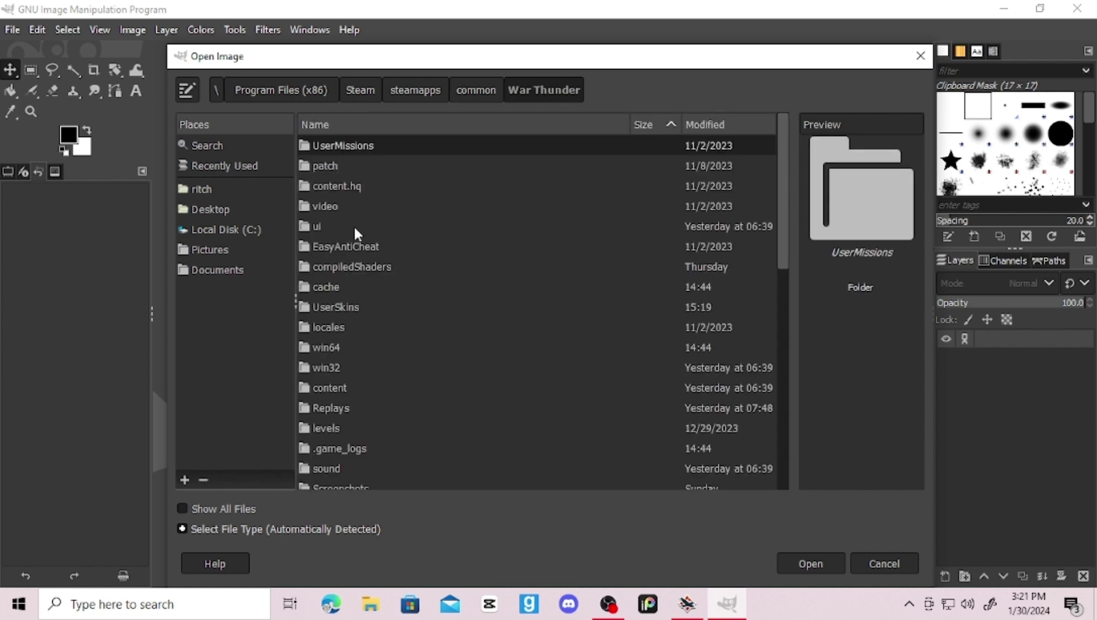
{"action": "double_click", "coordinate": [363, 305]}
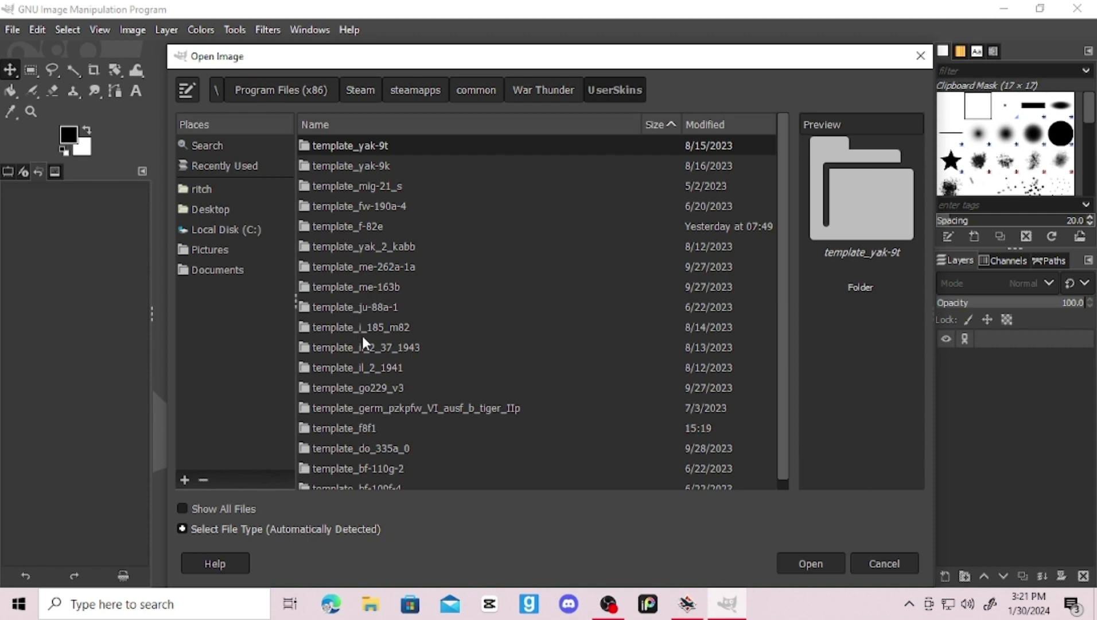
Step: Open the f8f1_bearcat.tga texture from the template_f8f1 folder
{"action": "scroll", "coordinate": [381, 351], "scroll_direction": "down", "scroll_amount": 1}
{"action": "left_click", "coordinate": [383, 420]}
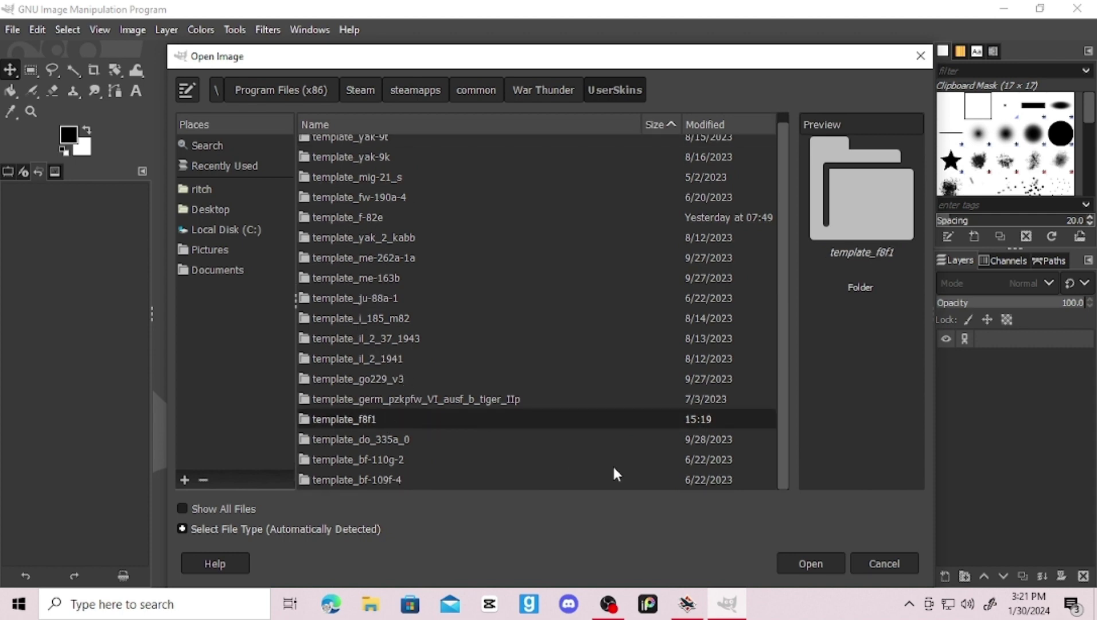
{"action": "left_click", "coordinate": [809, 563]}
{"action": "left_click", "coordinate": [426, 187]}
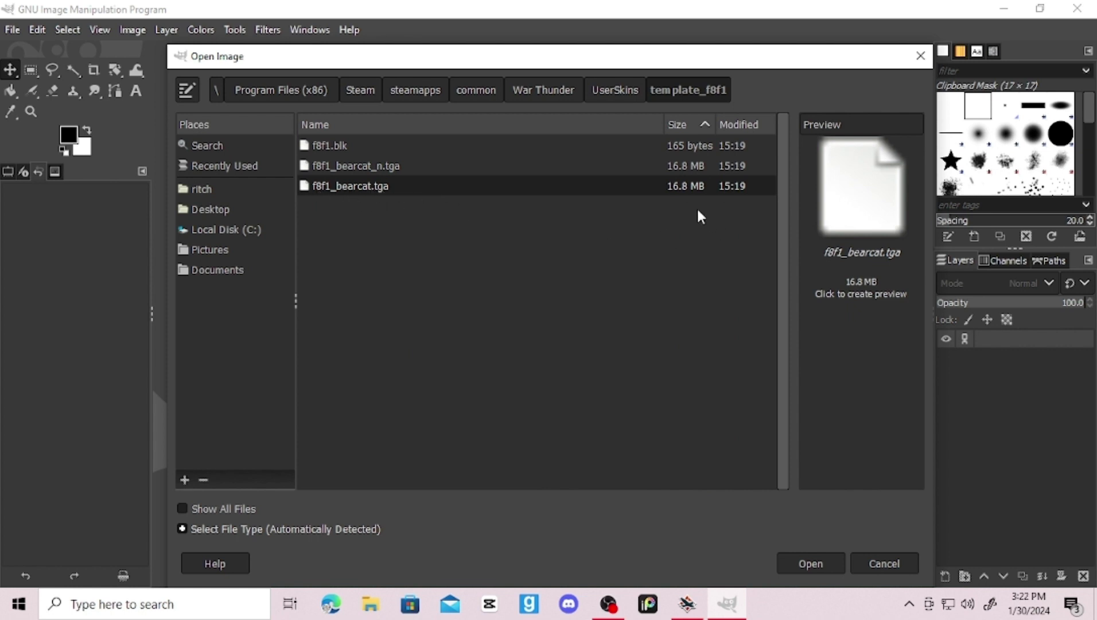
{"action": "left_click", "coordinate": [823, 562]}
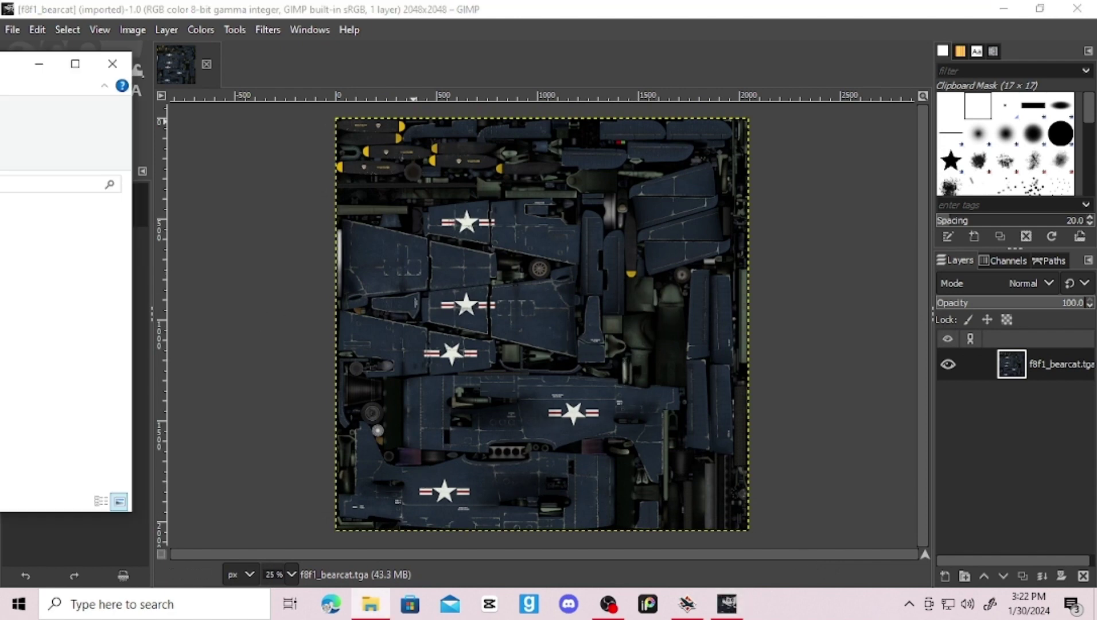
Step: Add the flag image to the texture as a new layer, move it over a fuselage star and scale it to 264 x 158
{"action": "left_click_drag", "start_coordinate": [213, 436], "coordinate": [474, 297]}
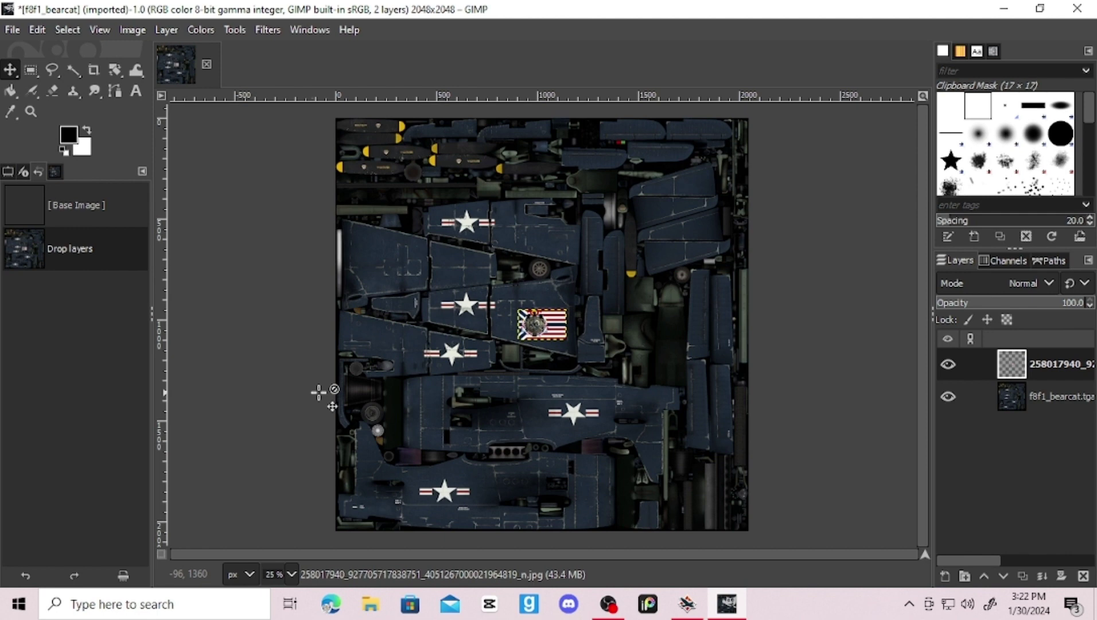
{"action": "right_click", "coordinate": [115, 70]}
{"action": "left_click_drag", "start_coordinate": [543, 324], "coordinate": [603, 423]}
{"action": "left_click", "coordinate": [170, 112]}
Step: Place a copy of the flag over the other fuselage star, flip it horizontally and rotate it about 180 degrees
{"action": "right_click", "coordinate": [448, 485]}
{"action": "right_click", "coordinate": [115, 70]}
{"action": "left_click", "coordinate": [170, 152]}
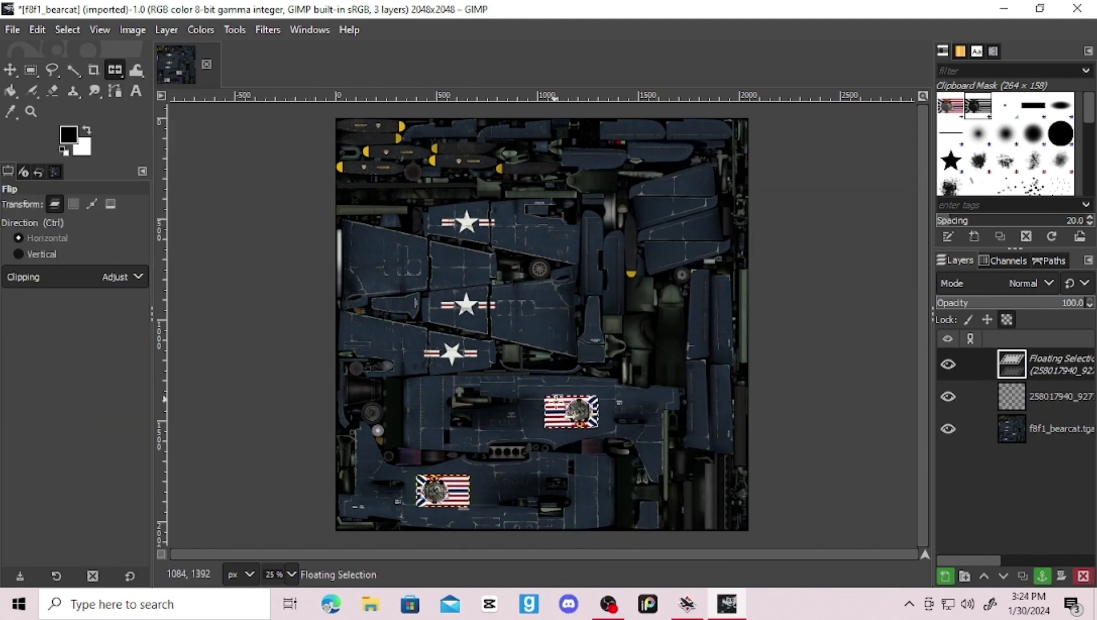
{"action": "left_click", "coordinate": [11, 71]}
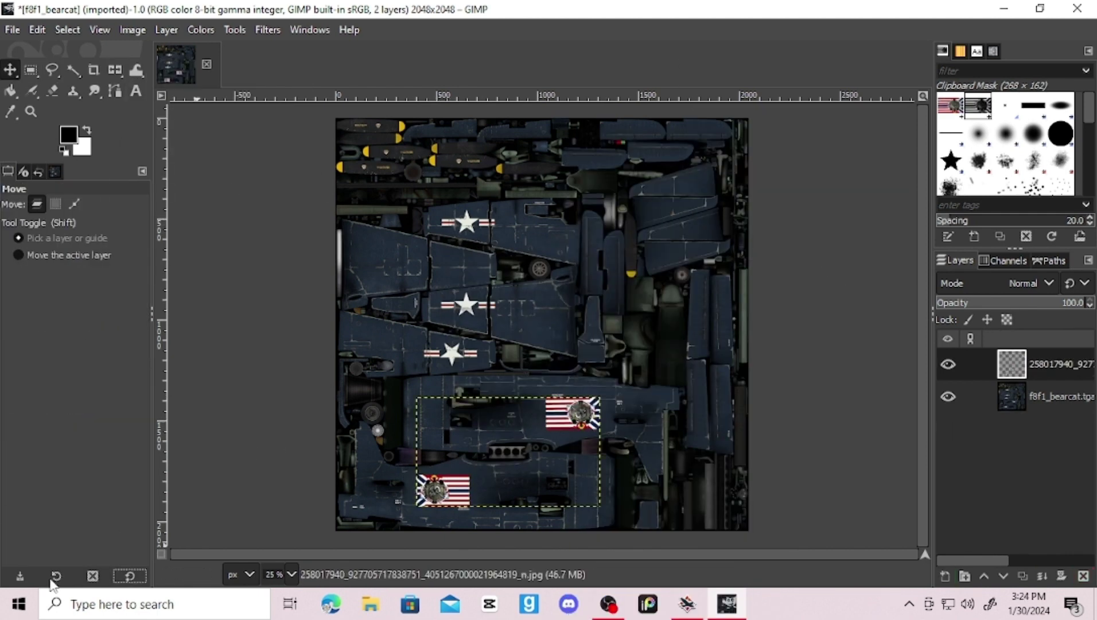
Step: Paste a copy of the flag and fit it over the lowest wing star
{"action": "left_click_drag", "start_coordinate": [434, 482], "coordinate": [433, 483]}
{"action": "key", "text": "ctrl+v"}
{"action": "left_click_drag", "start_coordinate": [500, 456], "coordinate": [458, 310]}
{"action": "left_click", "coordinate": [115, 71]}
Step: Copy the flag and paste it over the uppermost wing star
{"action": "left_click", "coordinate": [10, 70]}
{"action": "key", "text": "ctrl+c"}
{"action": "key", "text": "ctrl+v"}
{"action": "left_click_drag", "start_coordinate": [516, 425], "coordinate": [470, 223]}
Step: Paste another copy of the flag over the middle wing star and adjust its fit
{"action": "key", "text": "ctrl+v"}
{"action": "left_click_drag", "start_coordinate": [508, 358], "coordinate": [468, 305]}
{"action": "left_click", "coordinate": [115, 70]}
{"action": "left_click", "coordinate": [10, 70]}
{"action": "right_click", "coordinate": [115, 70]}
Step: Export the texture over f8f1_bearcat.tga in template_f8f1, with RLE compression and a bottom-left origin
{"action": "left_click", "coordinate": [20, 34]}
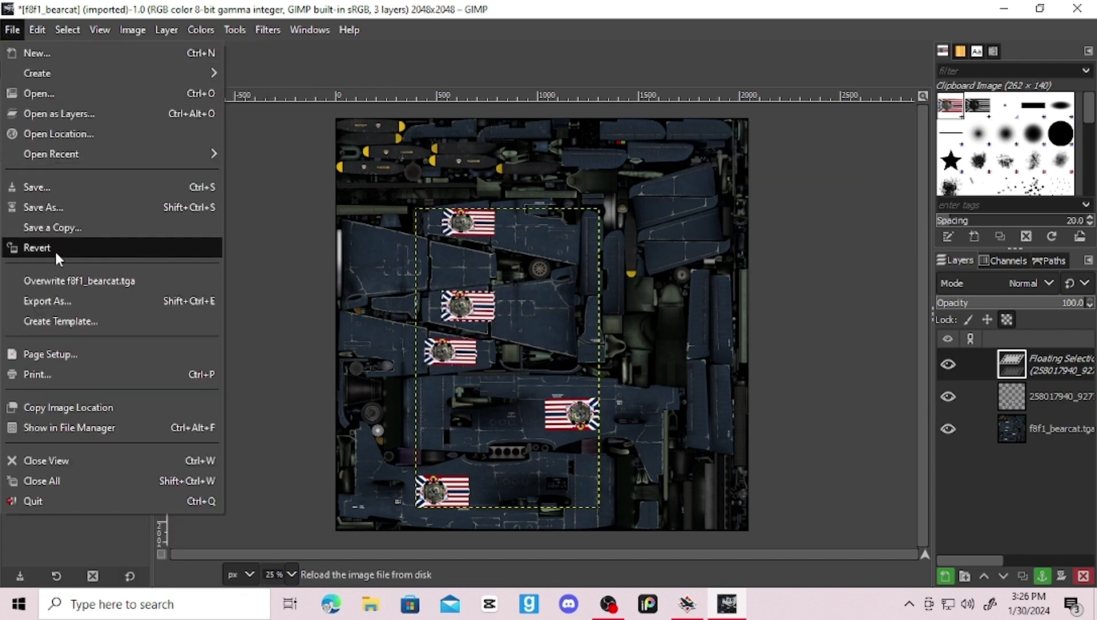
{"action": "left_click", "coordinate": [80, 302]}
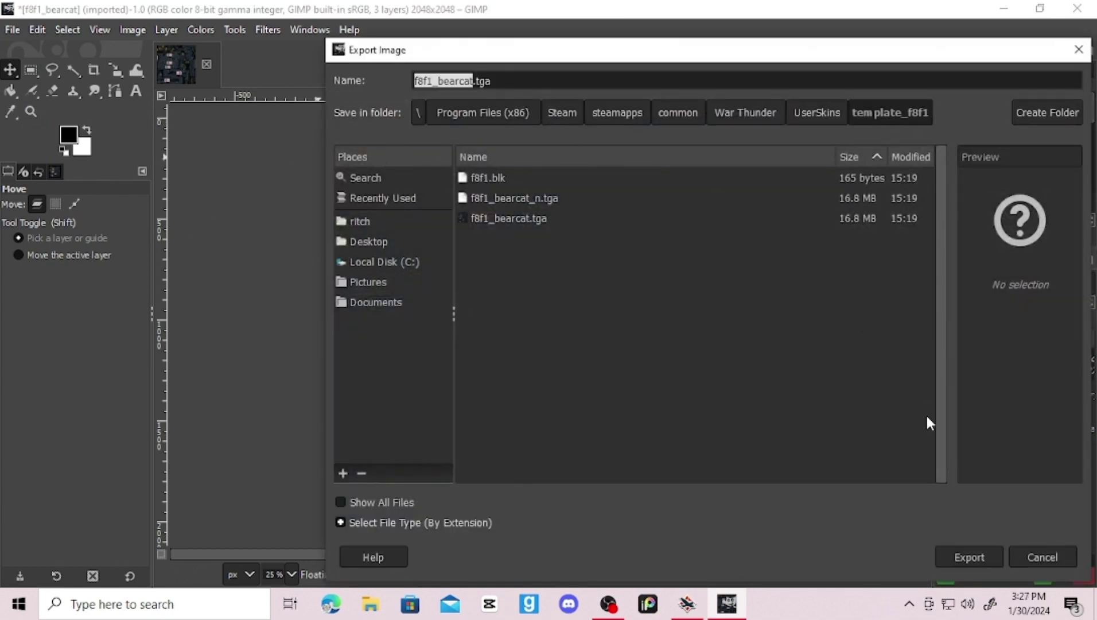
{"action": "left_click", "coordinate": [961, 558]}
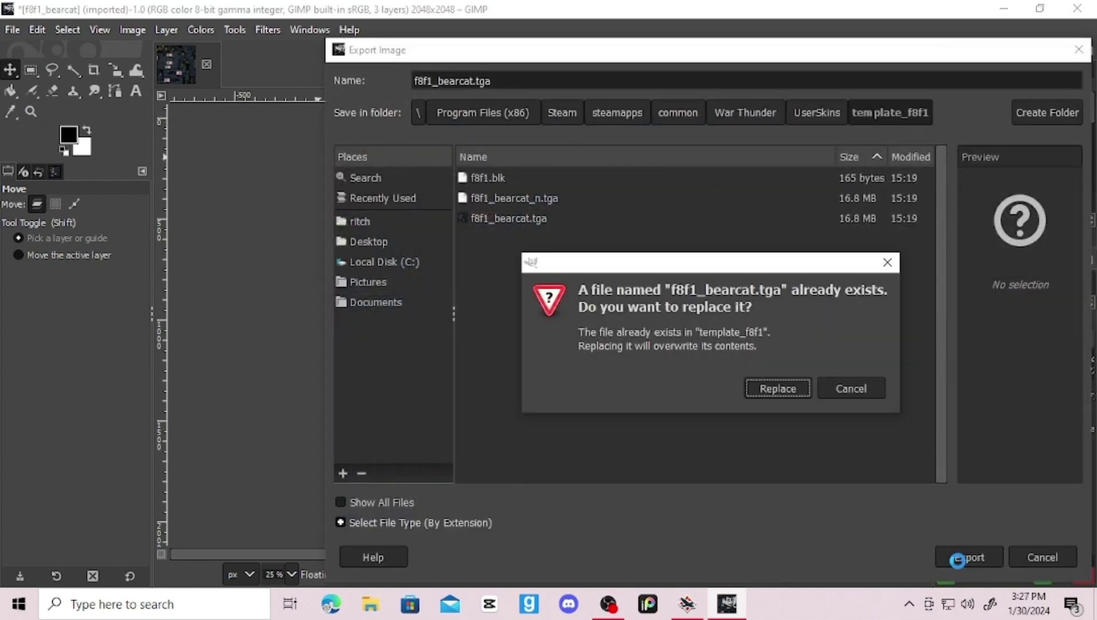
{"action": "left_click", "coordinate": [771, 387]}
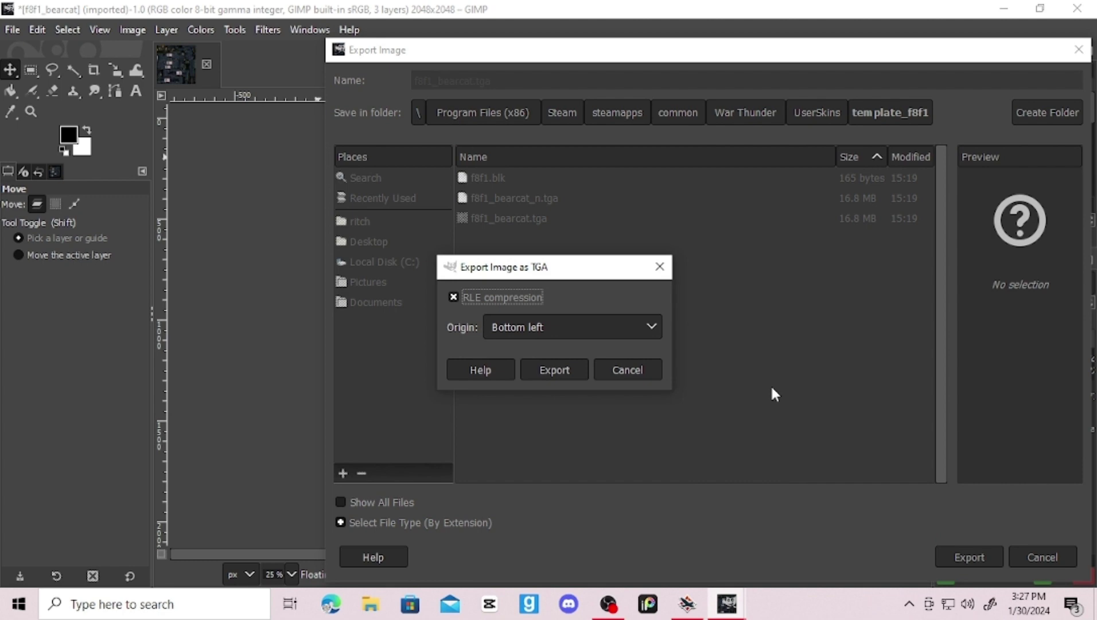
{"action": "left_click", "coordinate": [554, 370]}
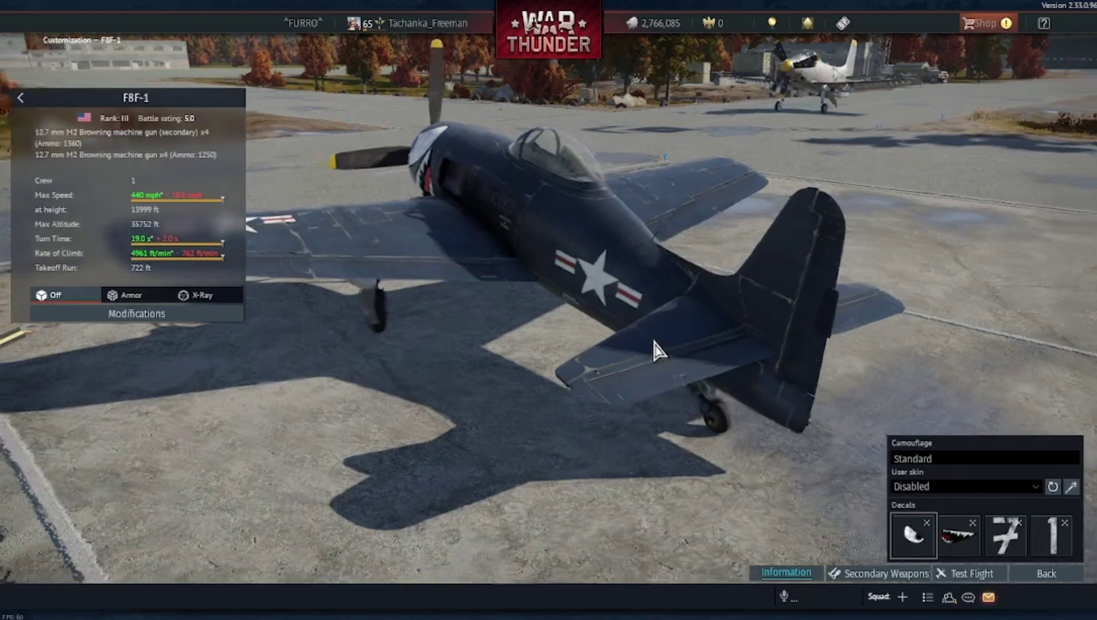
Step: Apply the template_f8f1 user skin to the F8F-1 in War Thunder and inspect the flags on its fuselage and wings
{"action": "left_click_drag", "start_coordinate": [652, 338], "coordinate": [426, 374]}
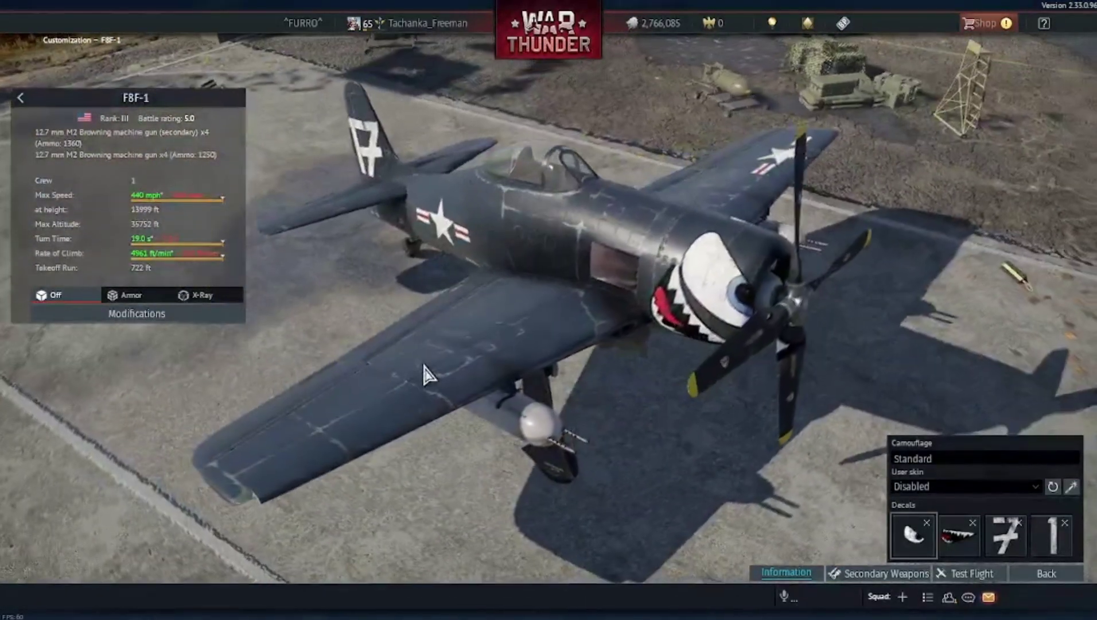
{"action": "left_click", "coordinate": [23, 105]}
{"action": "left_click_drag", "start_coordinate": [313, 265], "coordinate": [395, 252]}
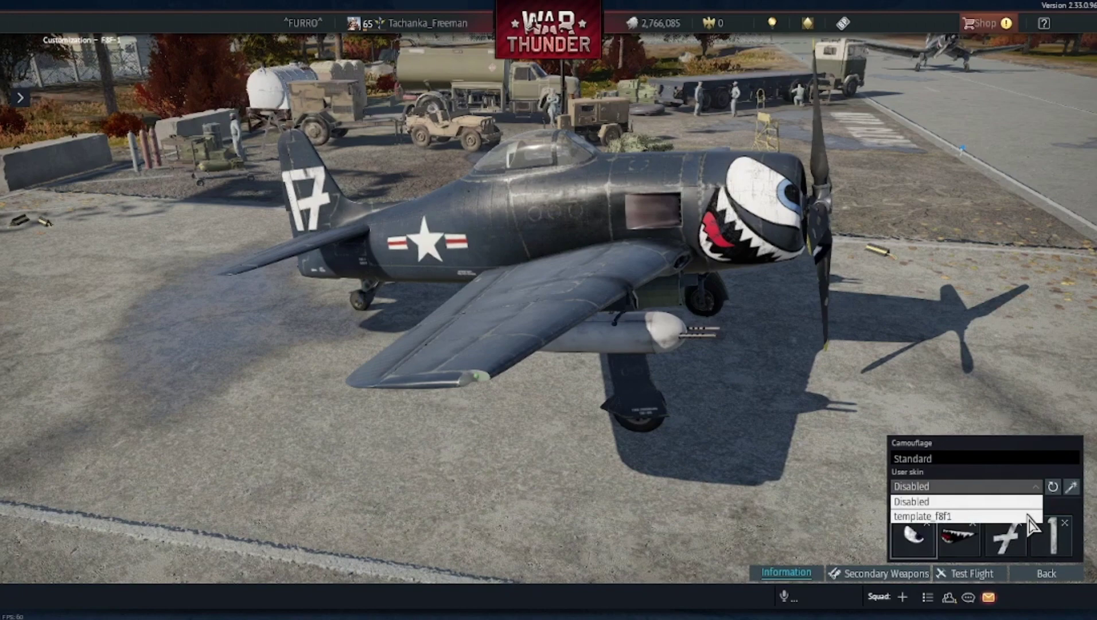
{"action": "left_click", "coordinate": [1028, 516]}
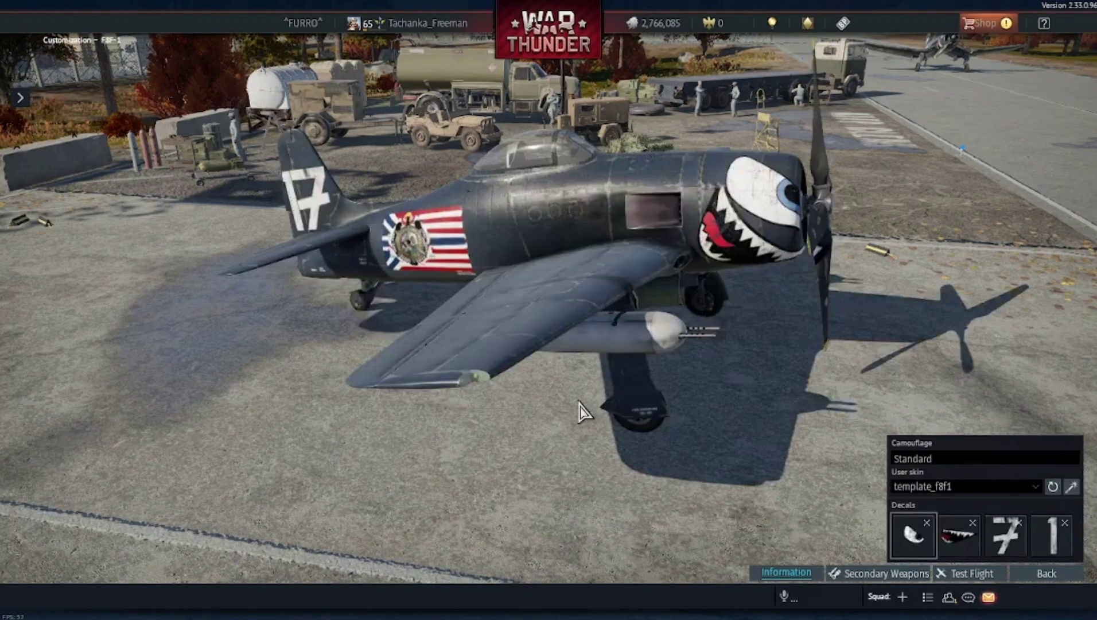
{"action": "left_click_drag", "start_coordinate": [578, 399], "coordinate": [238, 468]}
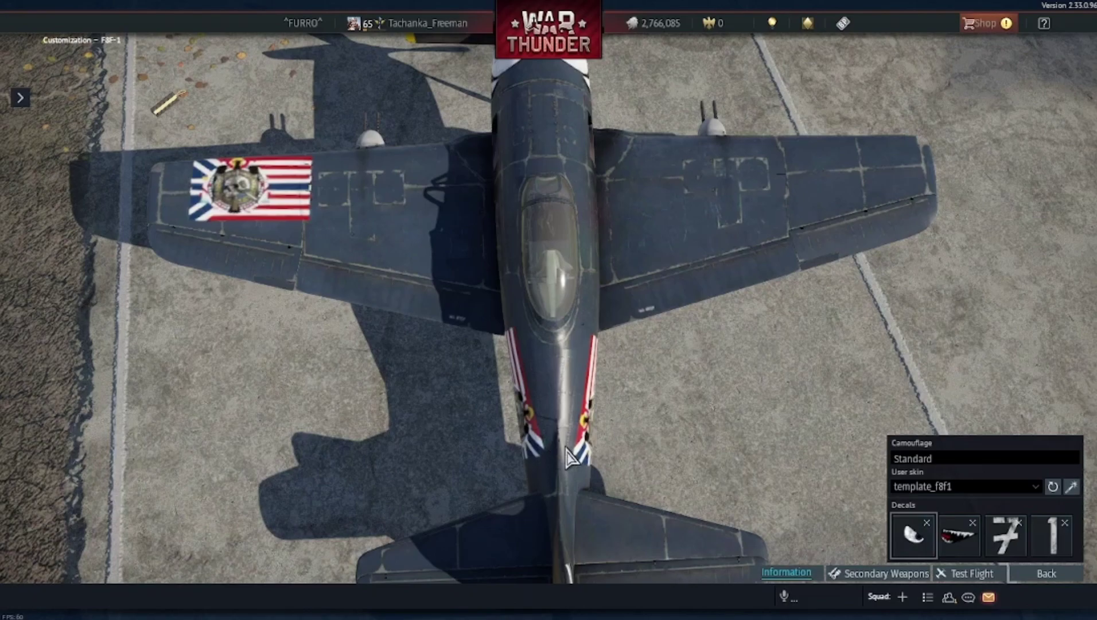
{"action": "left_click_drag", "start_coordinate": [553, 452], "coordinate": [572, 441]}
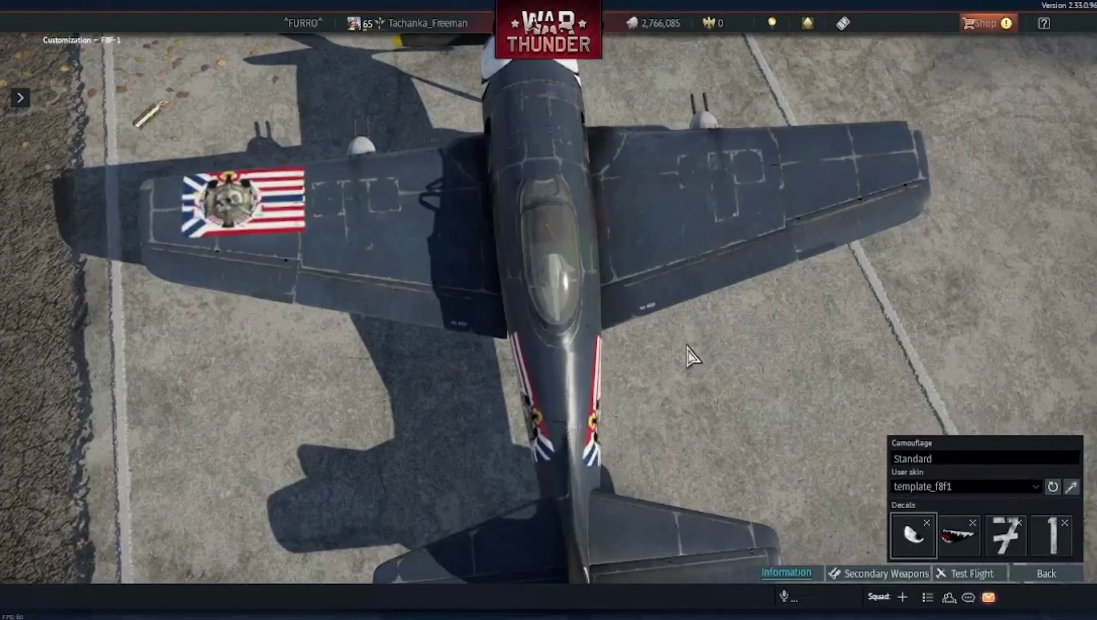